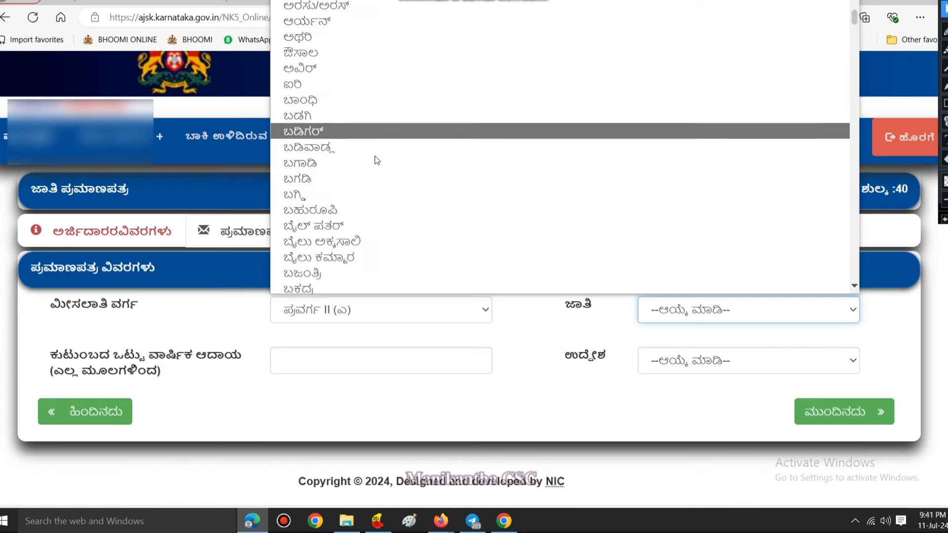
{"action": "scroll", "coordinate": [356, 197], "scroll_direction": "down", "scroll_amount": 10}
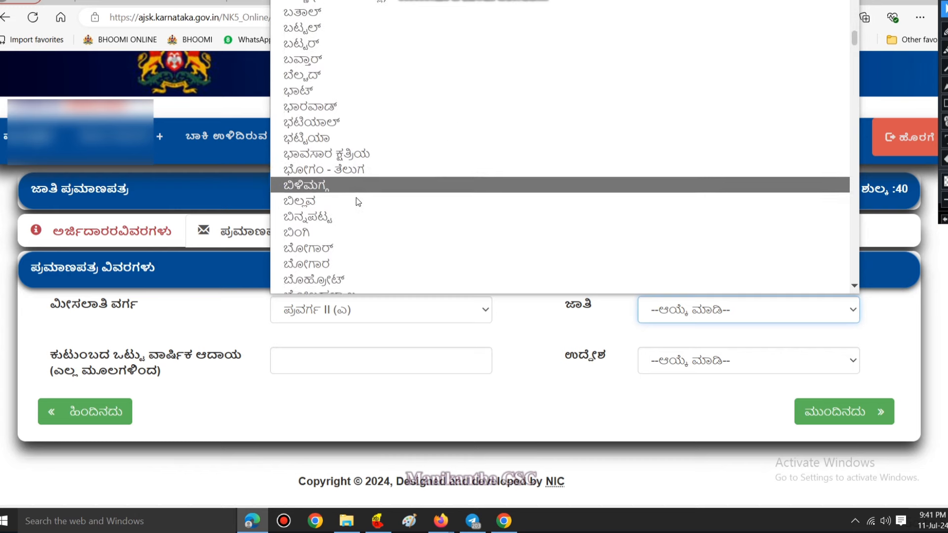
Close the caste list and enter 18000 as the family's annual income.
{"action": "scroll", "coordinate": [356, 197], "scroll_direction": "up", "scroll_amount": 3}
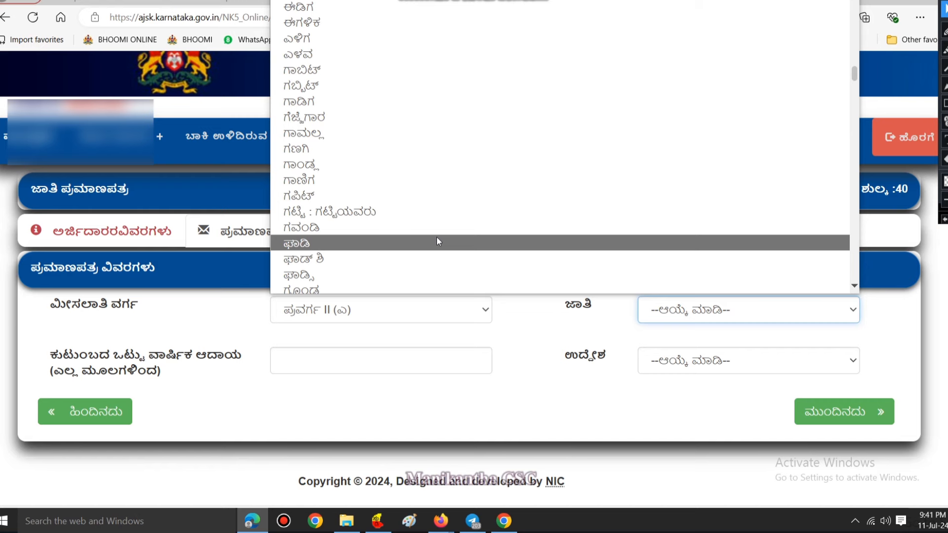
{"action": "scroll", "coordinate": [436, 237], "scroll_direction": "down", "scroll_amount": 3}
{"action": "left_click", "coordinate": [169, 373]}
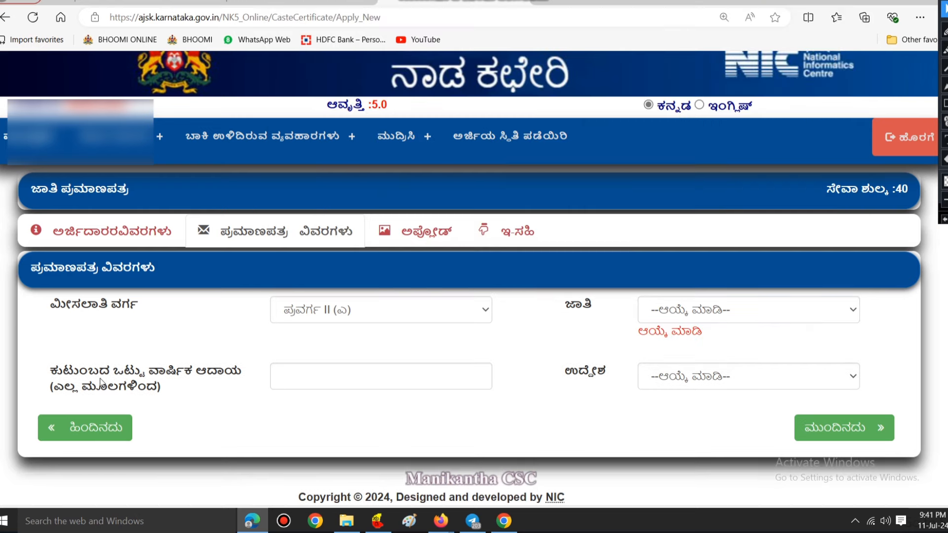
{"action": "left_click", "coordinate": [327, 375]}
{"action": "type", "text": "18000"}
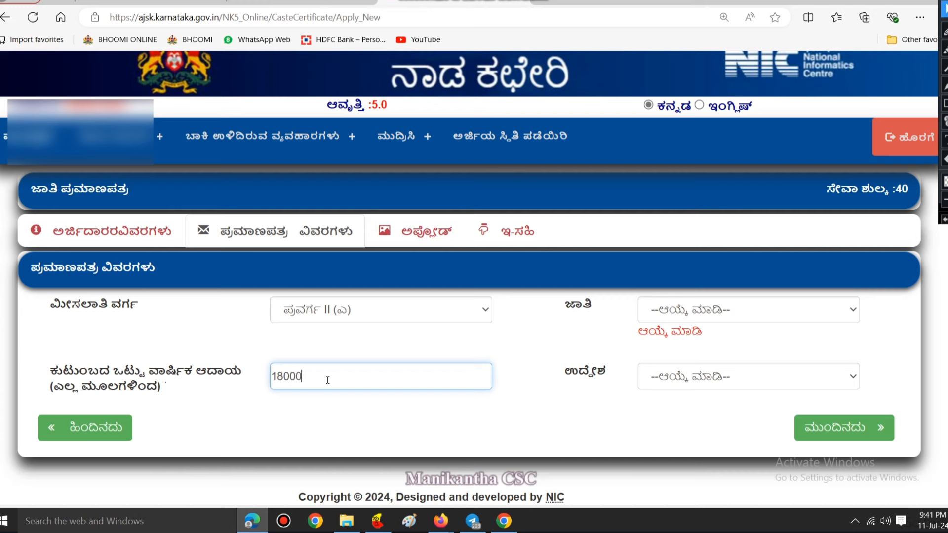
{"action": "left_click", "coordinate": [593, 399]}
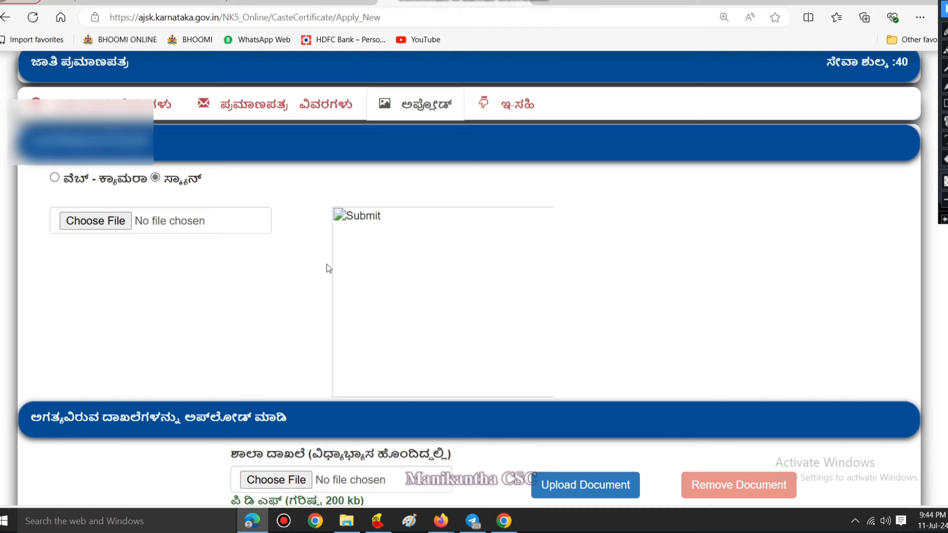
{"action": "left_click", "coordinate": [91, 220]}
{"action": "double_click", "coordinate": [460, 265]}
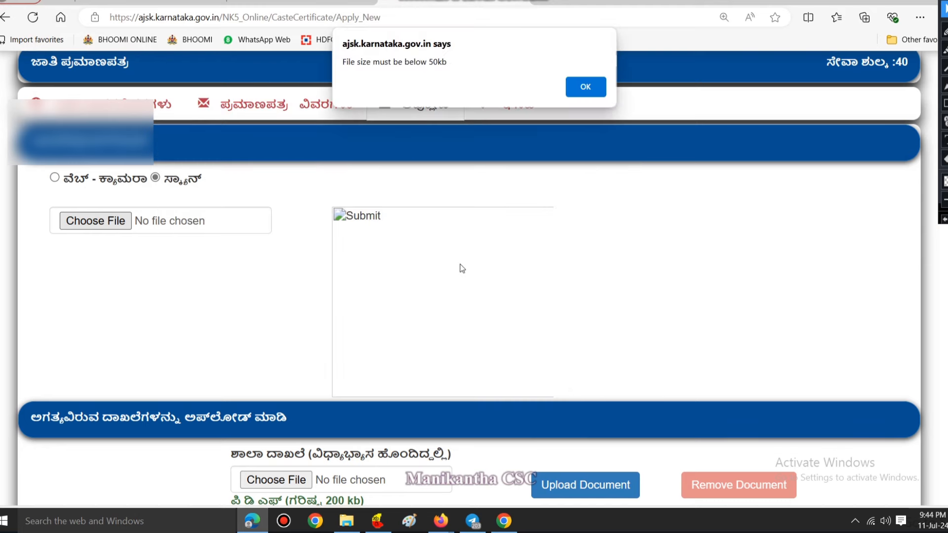
{"action": "key", "text": "Return"}
{"action": "scroll", "coordinate": [413, 256], "scroll_direction": "down", "scroll_amount": 5}
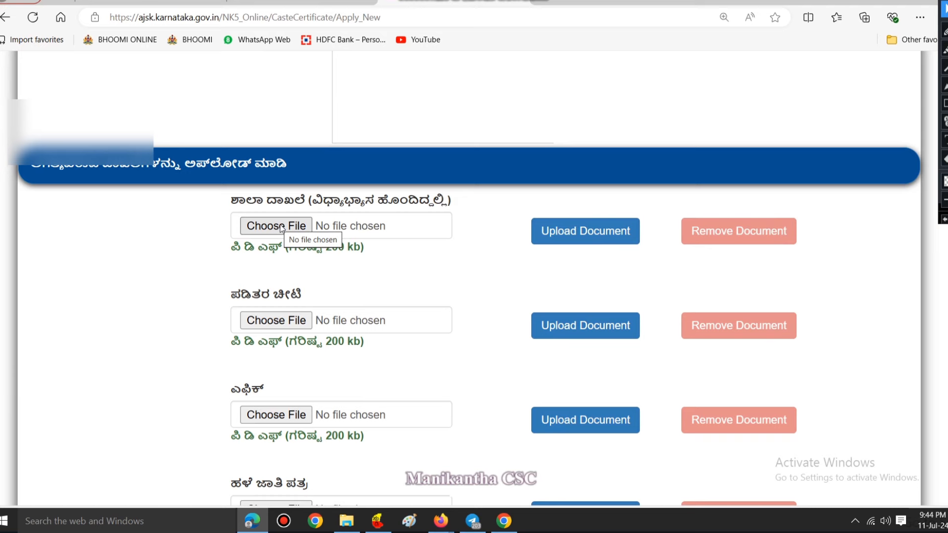
{"action": "left_click", "coordinate": [271, 227]}
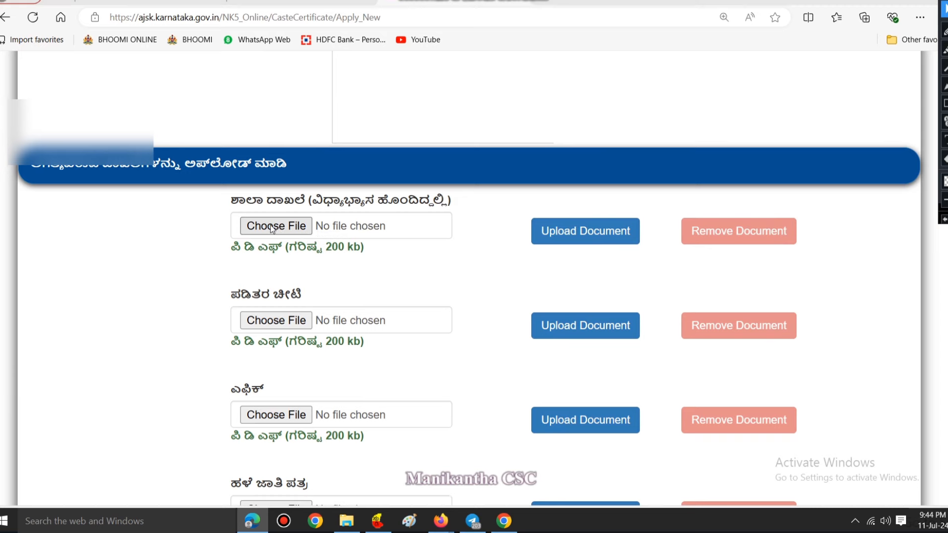
{"action": "left_click", "coordinate": [566, 432]}
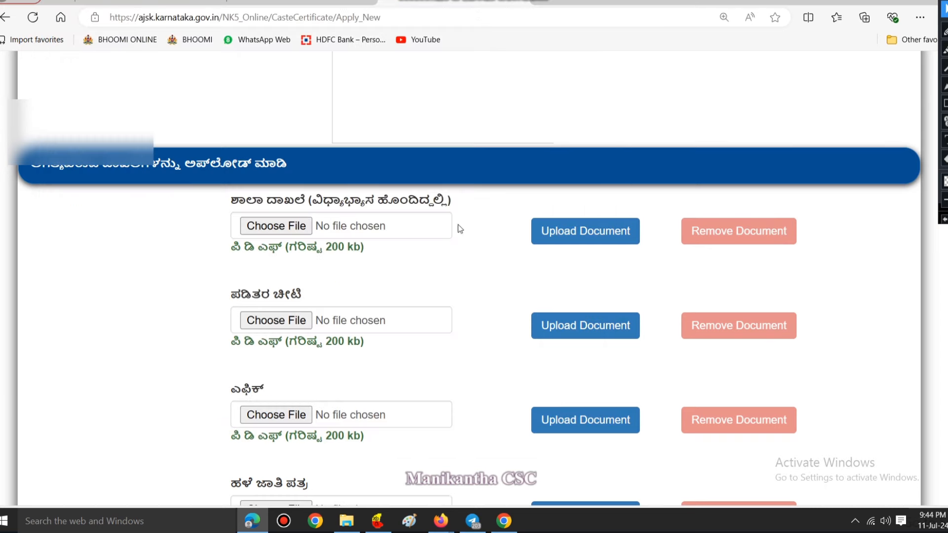
{"action": "scroll", "coordinate": [649, 197], "scroll_direction": "down", "scroll_amount": 2}
{"action": "left_click", "coordinate": [943, 102]}
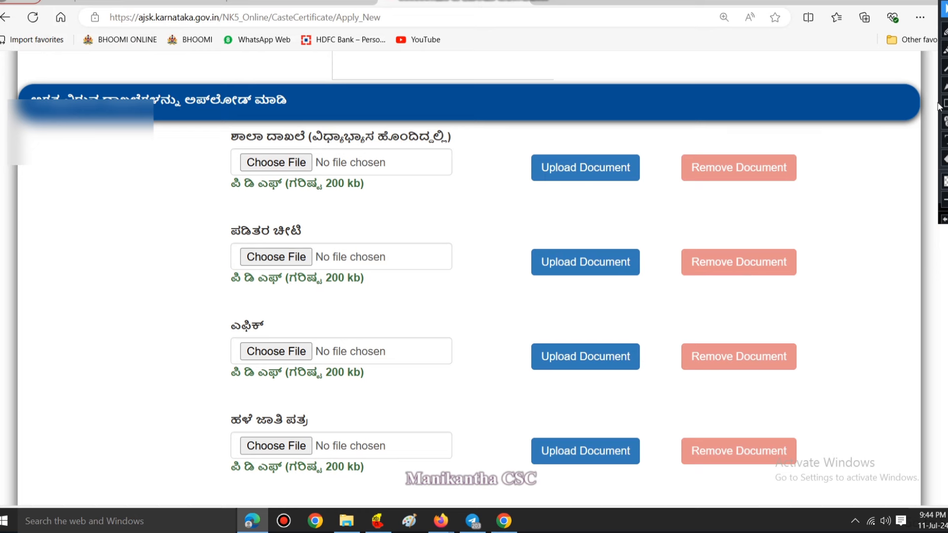
{"action": "left_click_drag", "start_coordinate": [224, 205], "coordinate": [374, 287]}
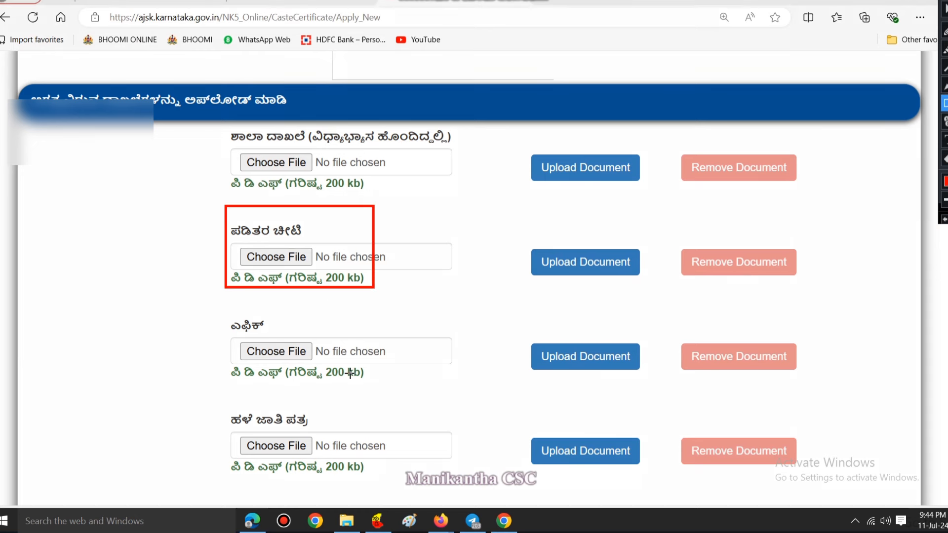
{"action": "left_click_drag", "start_coordinate": [217, 310], "coordinate": [459, 393]}
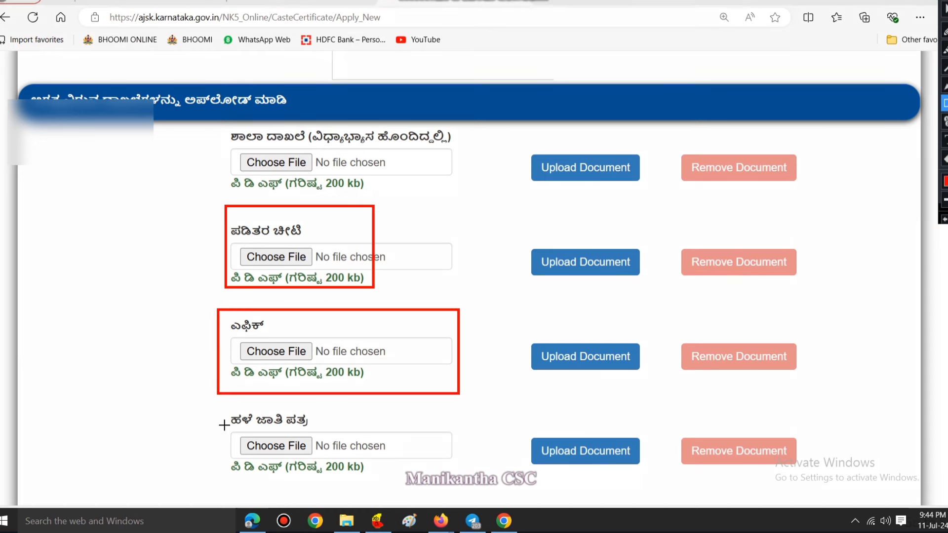
{"action": "mouse_move", "coordinate": [218, 406]}
{"action": "left_mouse_down"}
{"action": "mouse_move", "coordinate": [373, 492]}
{"action": "mouse_move", "coordinate": [409, 489]}
{"action": "left_mouse_up"}
{"action": "left_click", "coordinate": [944, 9]}
{"action": "scroll", "coordinate": [466, 256], "scroll_direction": "down", "scroll_amount": 6}
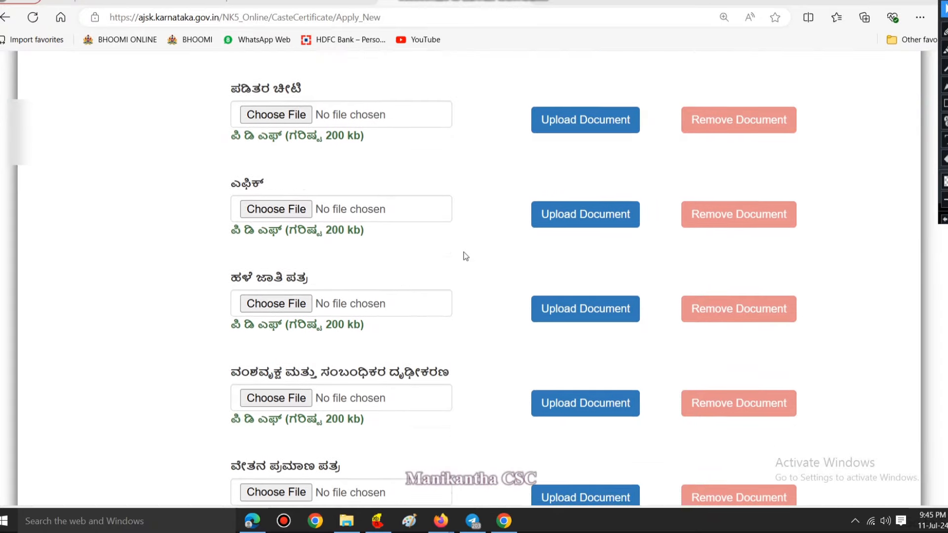
{"action": "scroll", "coordinate": [465, 256], "scroll_direction": "down", "scroll_amount": 3}
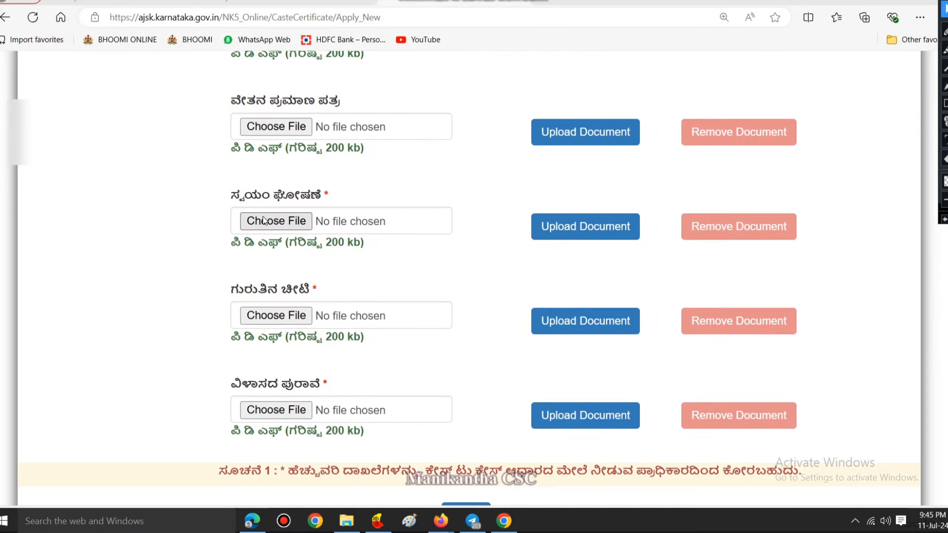
{"action": "left_click", "coordinate": [944, 103]}
{"action": "left_click_drag", "start_coordinate": [212, 179], "coordinate": [425, 257]}
{"action": "left_click_drag", "start_coordinate": [209, 274], "coordinate": [374, 344]}
{"action": "left_click_drag", "start_coordinate": [211, 367], "coordinate": [397, 456]}
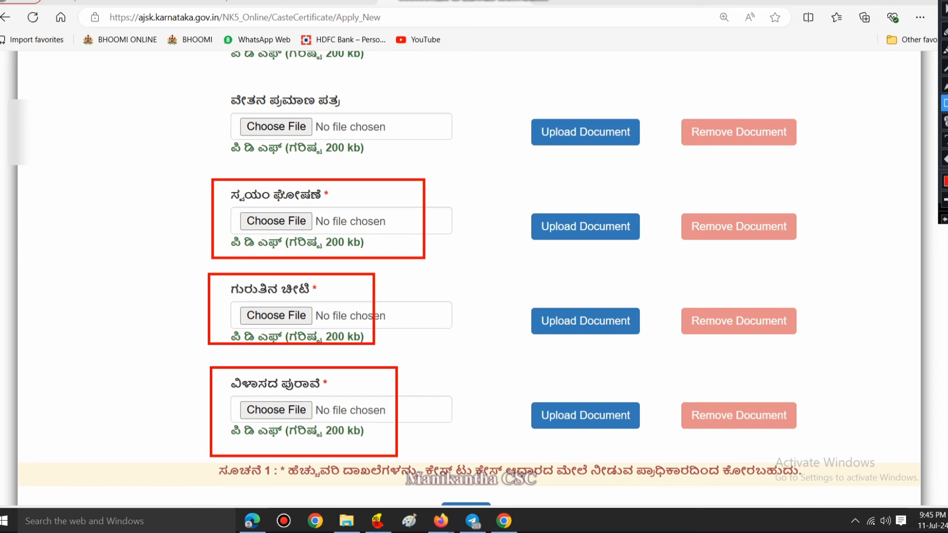
{"action": "left_click", "coordinate": [944, 220]}
{"action": "left_click", "coordinate": [944, 221]}
{"action": "left_click", "coordinate": [944, 220]}
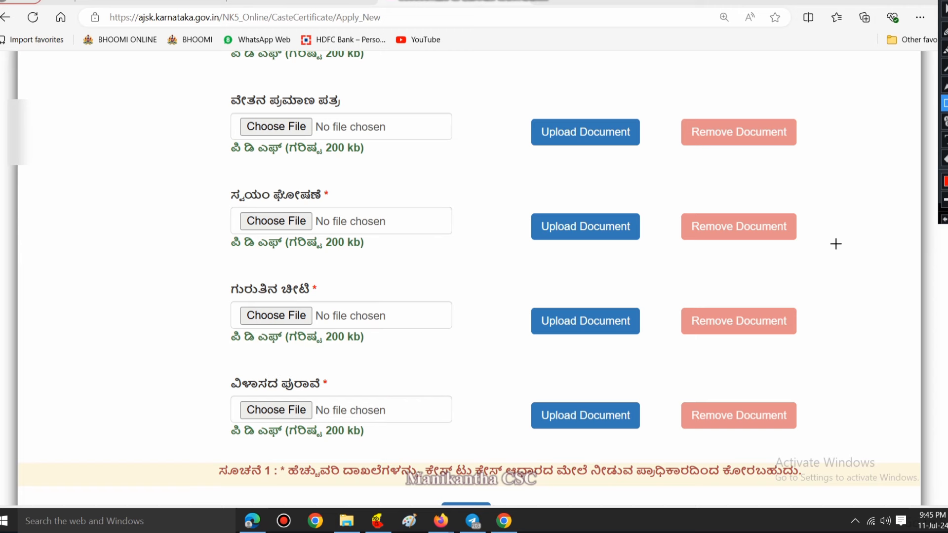
{"action": "scroll", "coordinate": [564, 324], "scroll_direction": "down", "scroll_amount": 3}
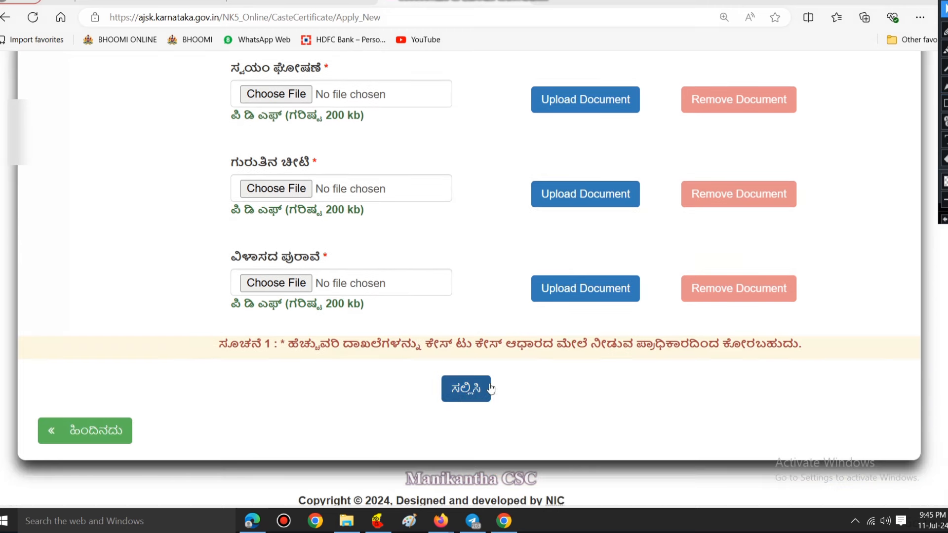
Submit the uploaded documents, copy the issued GSC number and proceed to e-signing.
{"action": "left_click", "coordinate": [461, 395]}
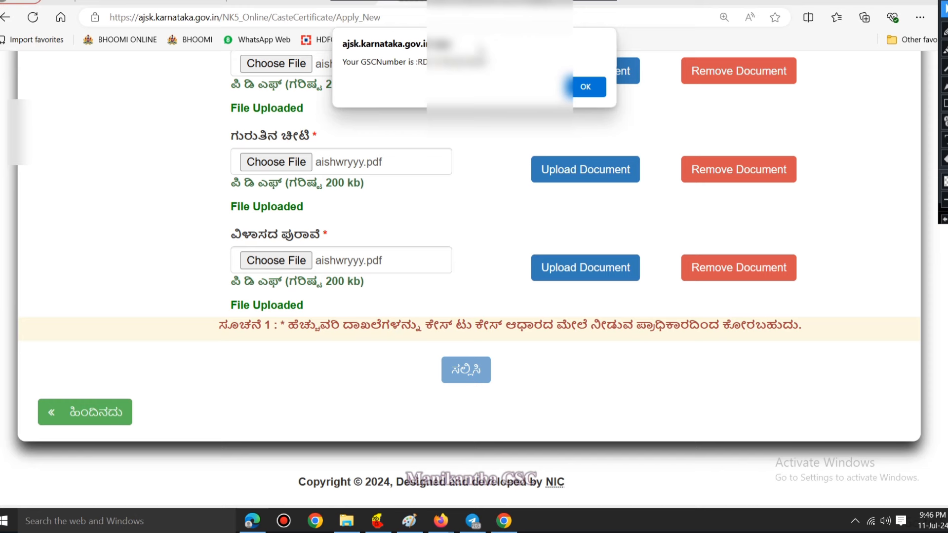
{"action": "double_click", "coordinate": [453, 62]}
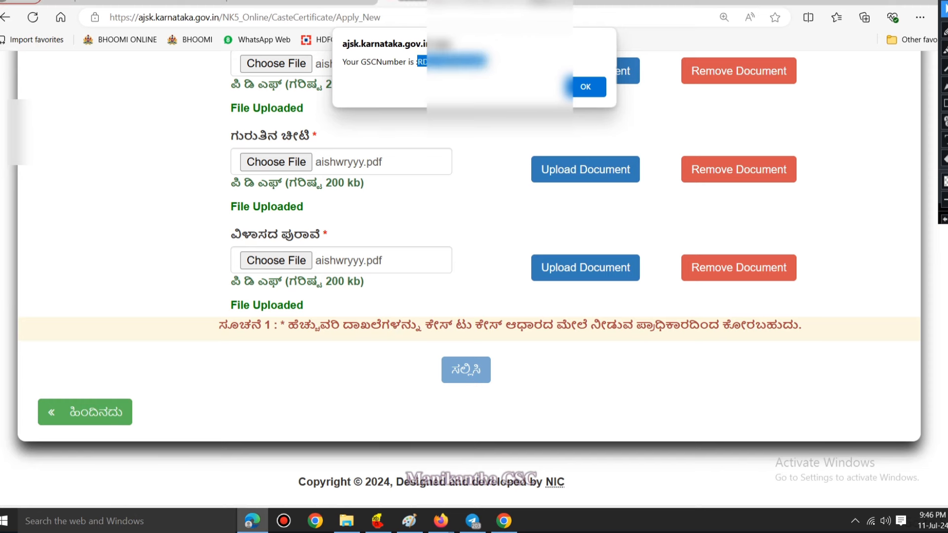
{"action": "left_click", "coordinate": [585, 87]}
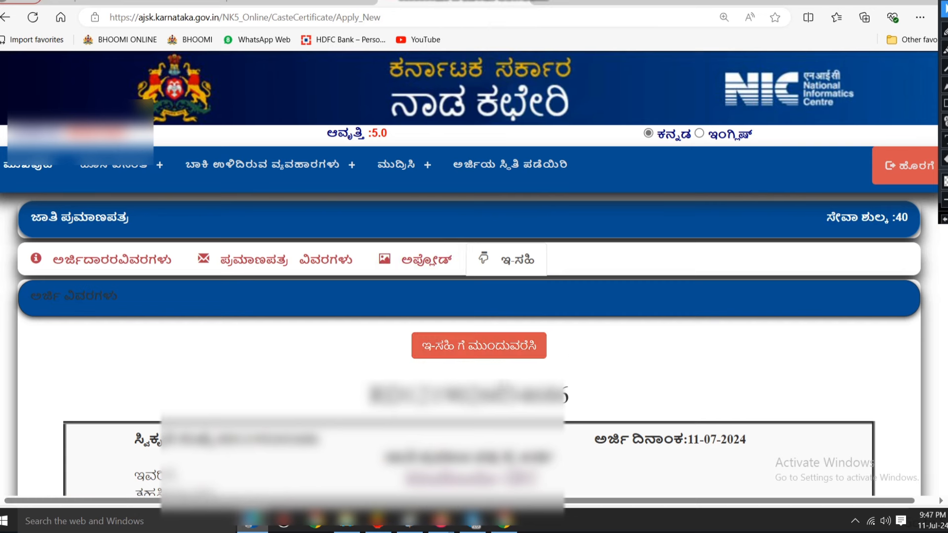
{"action": "left_click", "coordinate": [473, 349]}
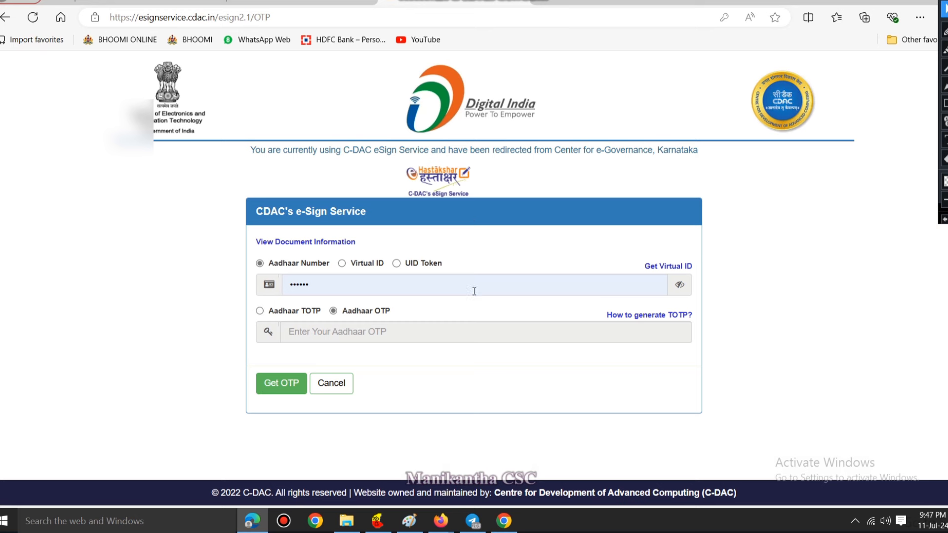
Replace the prefilled Aadhaar number with the applicant's Aadhaar number and request the OTP.
{"action": "double_click", "coordinate": [643, 288]}
{"action": "key", "text": "BackSpace"}
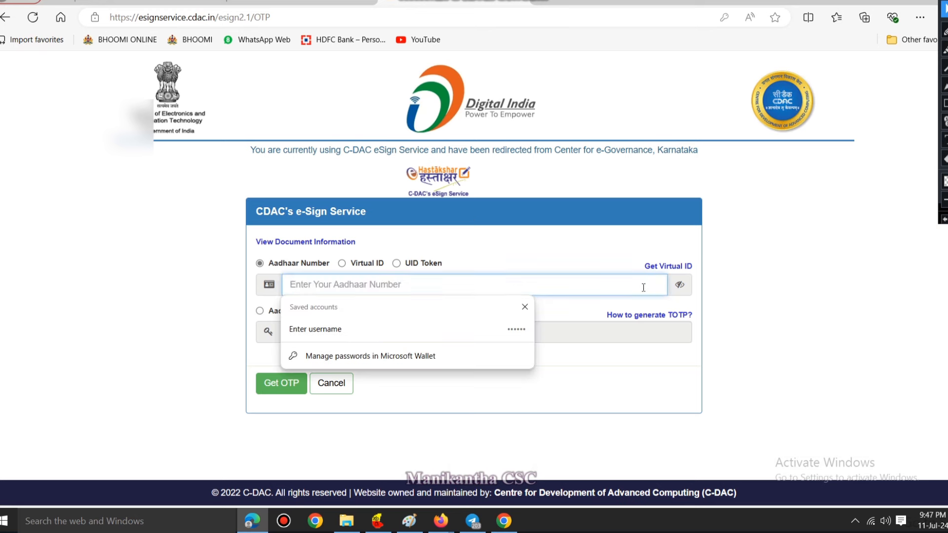
{"action": "type", "text": "200000000000"}
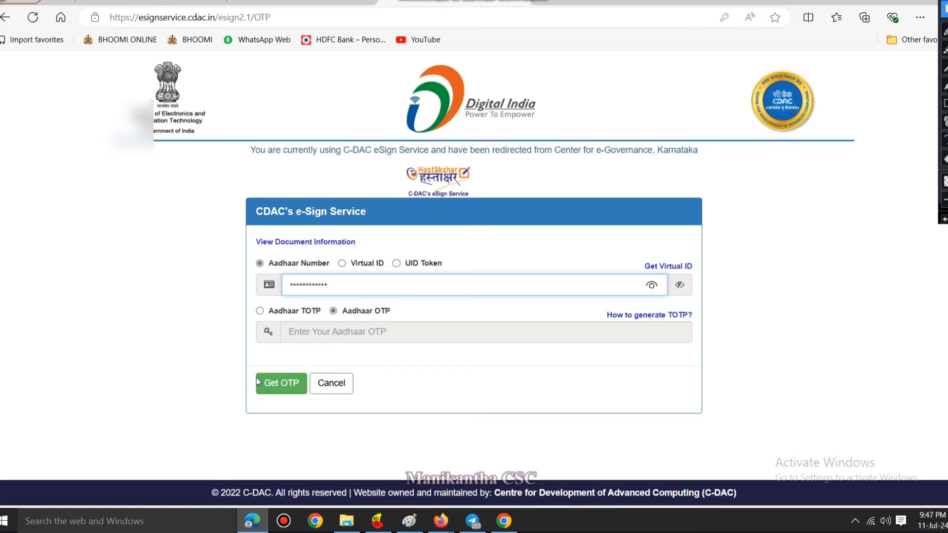
{"action": "left_click", "coordinate": [272, 385]}
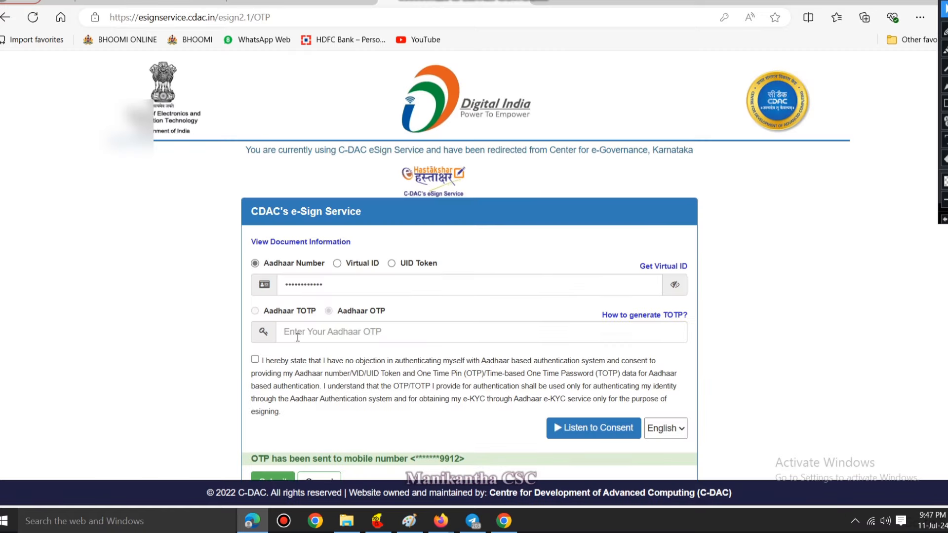
{"action": "left_click", "coordinate": [297, 334]}
{"action": "scroll", "coordinate": [180, 359], "scroll_direction": "down", "scroll_amount": 2}
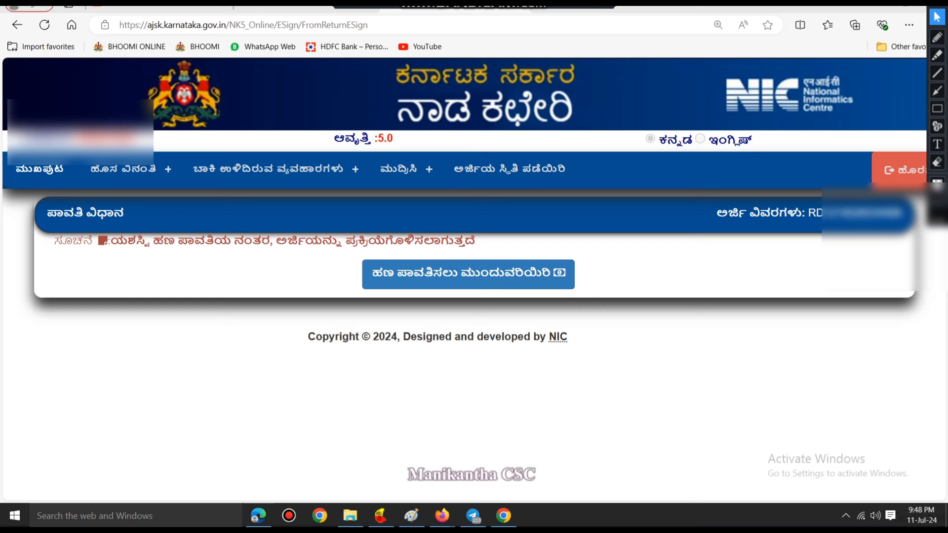
Box the payment-method heading and Proceed-to-pay step in red, then open the ₹40 payment details.
{"action": "left_click", "coordinate": [404, 275]}
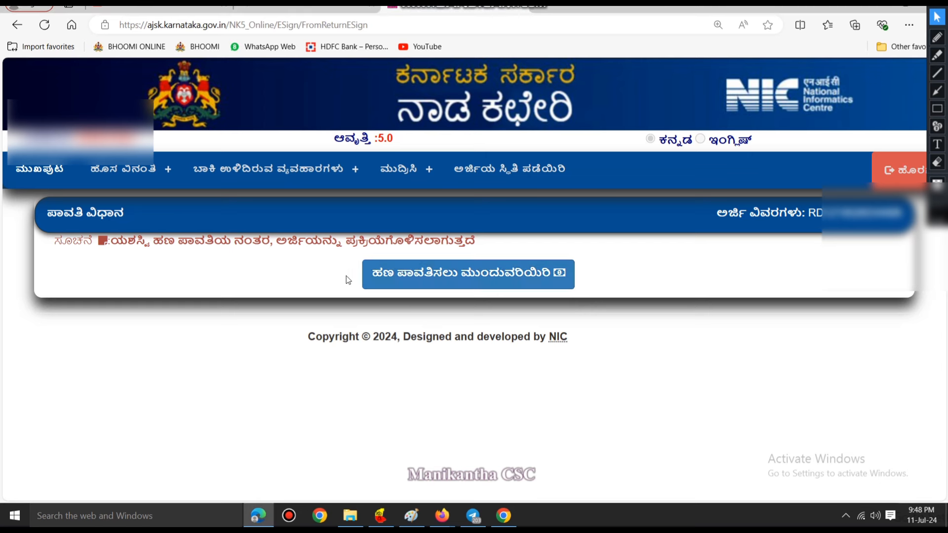
{"action": "left_click", "coordinate": [937, 108]}
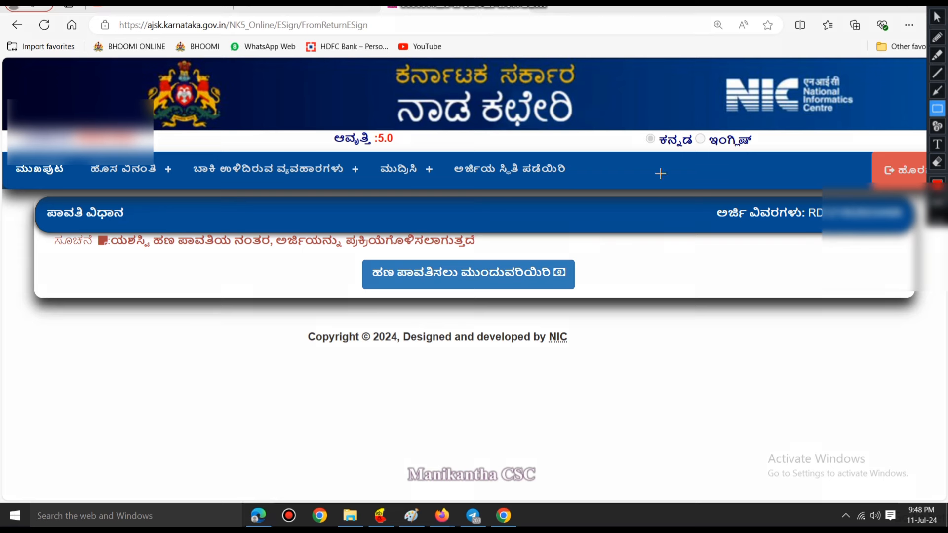
{"action": "left_click_drag", "start_coordinate": [36, 200], "coordinate": [111, 223]}
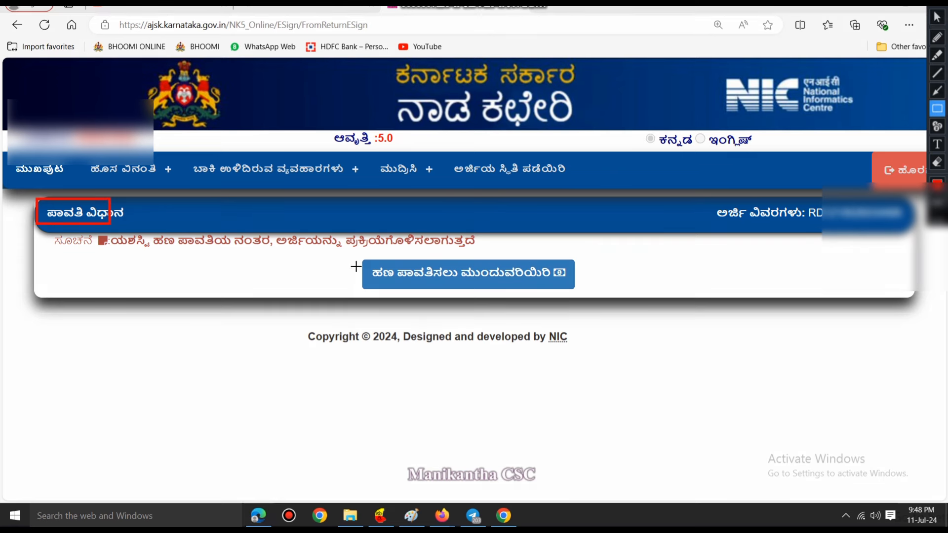
{"action": "left_click_drag", "start_coordinate": [353, 254], "coordinate": [586, 308]}
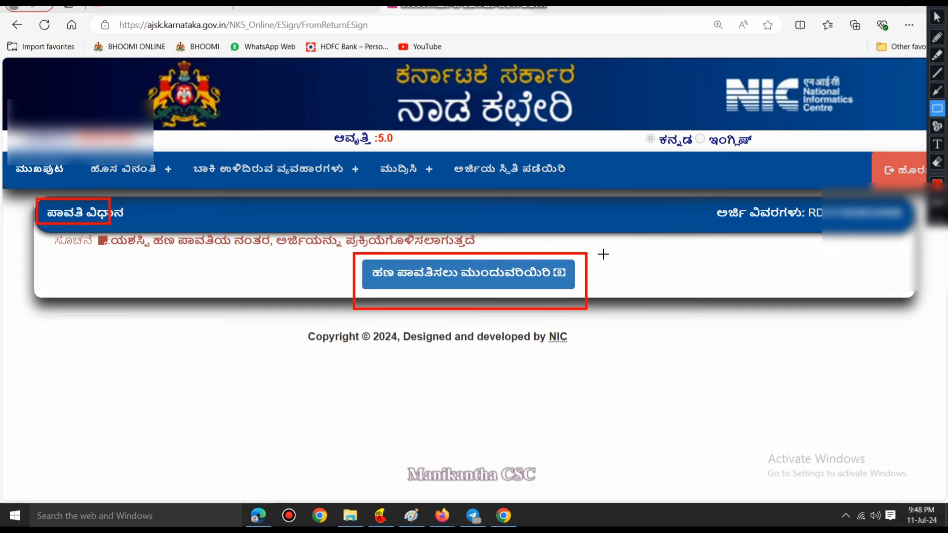
{"action": "left_click", "coordinate": [937, 17]}
{"action": "left_click", "coordinate": [466, 278]}
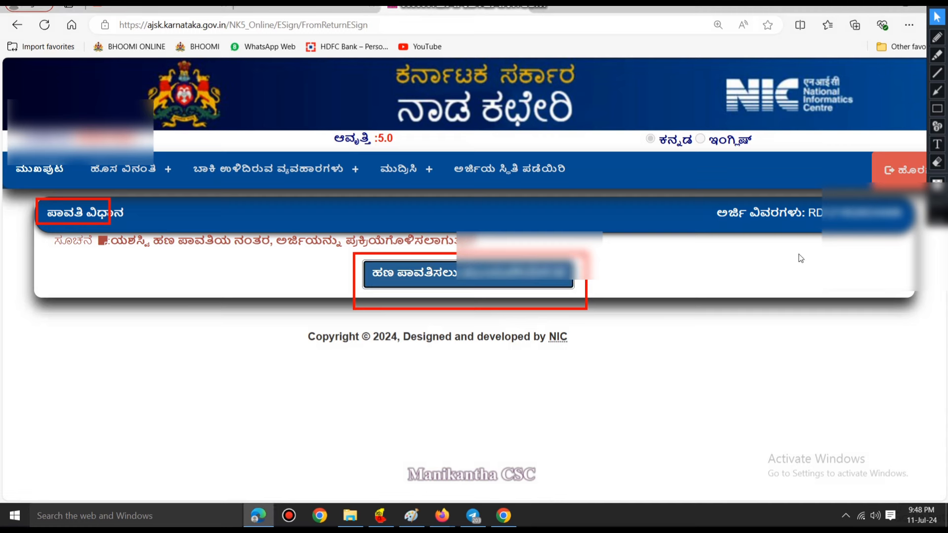
{"action": "left_click", "coordinate": [933, 223]}
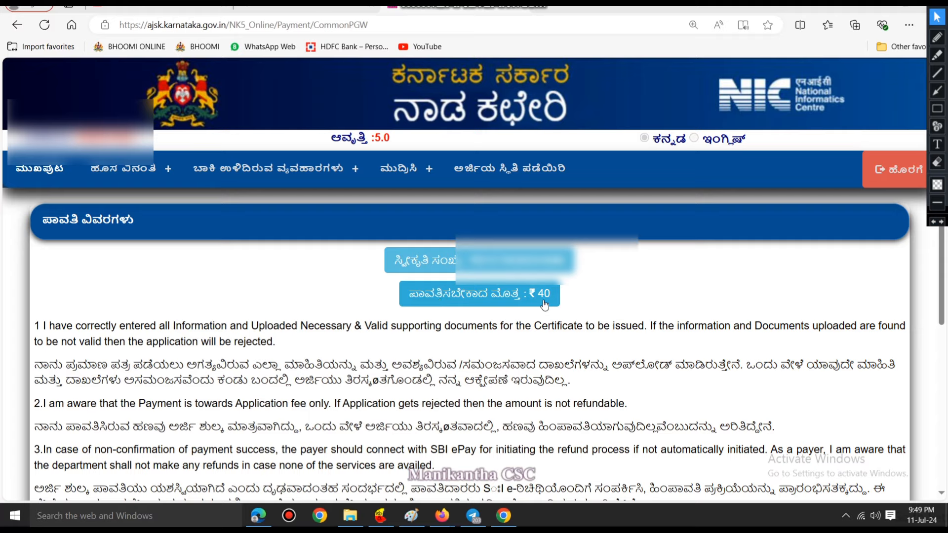
Accept all the terms and conditions and box the SBI ePay and PhonePe options.
{"action": "scroll", "coordinate": [545, 305], "scroll_direction": "down", "scroll_amount": 1}
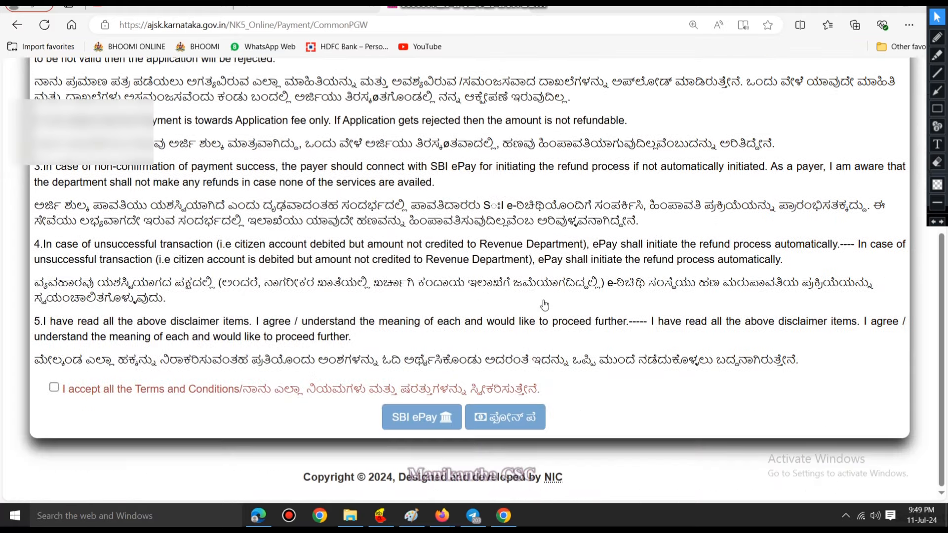
{"action": "left_click", "coordinate": [54, 388]}
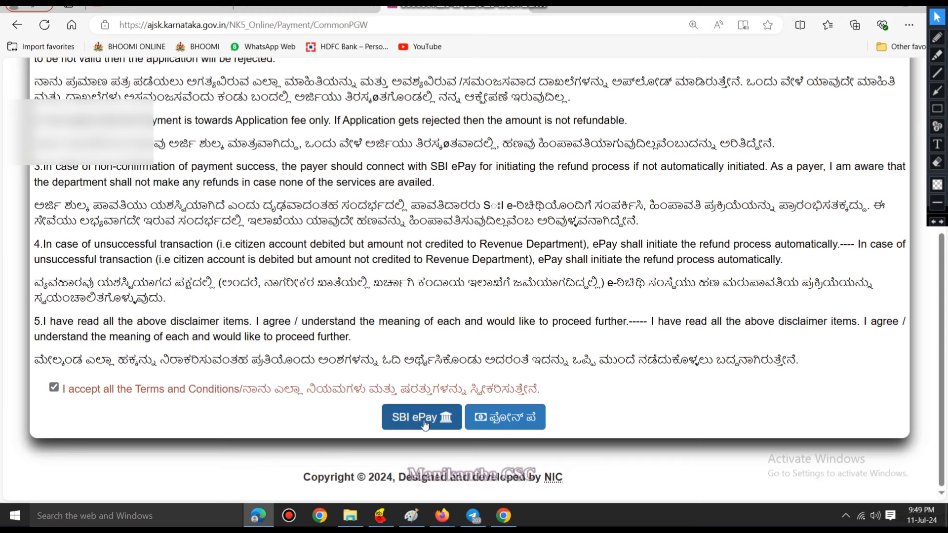
{"action": "left_click", "coordinate": [936, 108]}
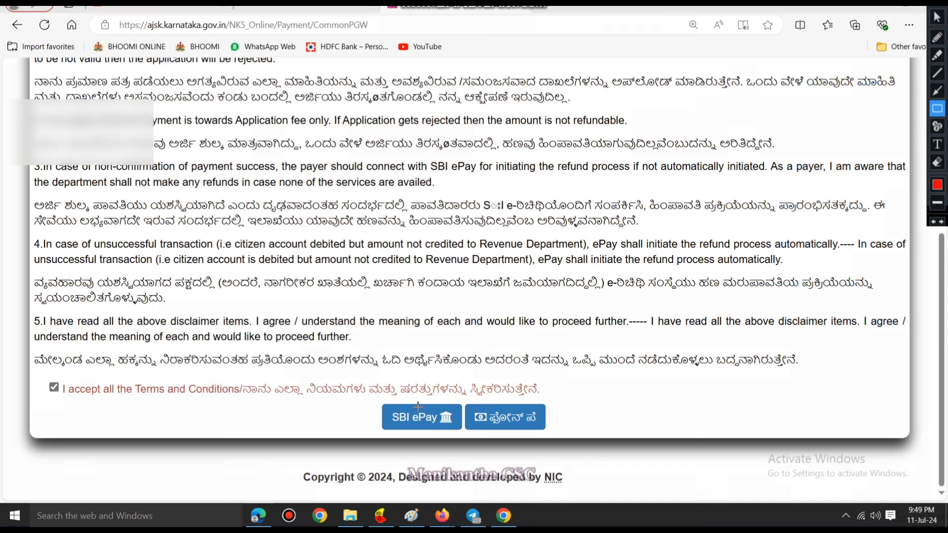
{"action": "mouse_move", "coordinate": [360, 394]}
{"action": "left_mouse_down"}
{"action": "mouse_move", "coordinate": [423, 441]}
{"action": "mouse_move", "coordinate": [449, 438]}
{"action": "left_mouse_up"}
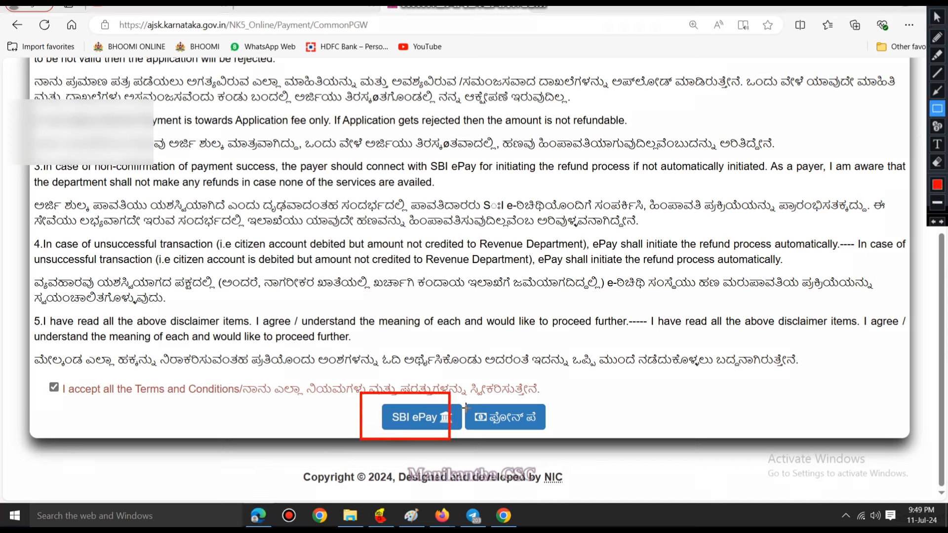
{"action": "mouse_move", "coordinate": [462, 391]}
{"action": "left_mouse_down"}
{"action": "mouse_move", "coordinate": [470, 425]}
{"action": "mouse_move", "coordinate": [560, 439]}
{"action": "left_mouse_up"}
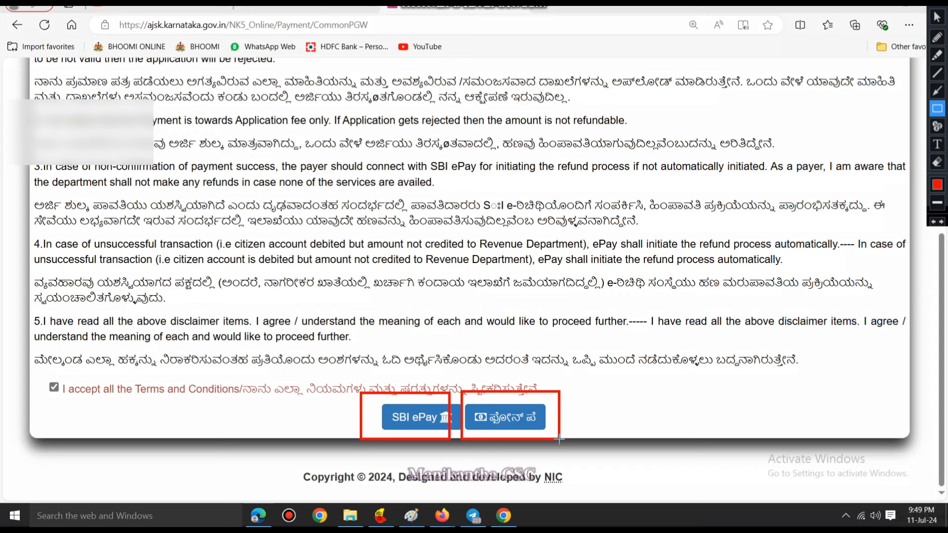
Clear the annotation boxes and pay the fee through SBI ePay.
{"action": "left_click", "coordinate": [936, 222]}
{"action": "left_click", "coordinate": [935, 222]}
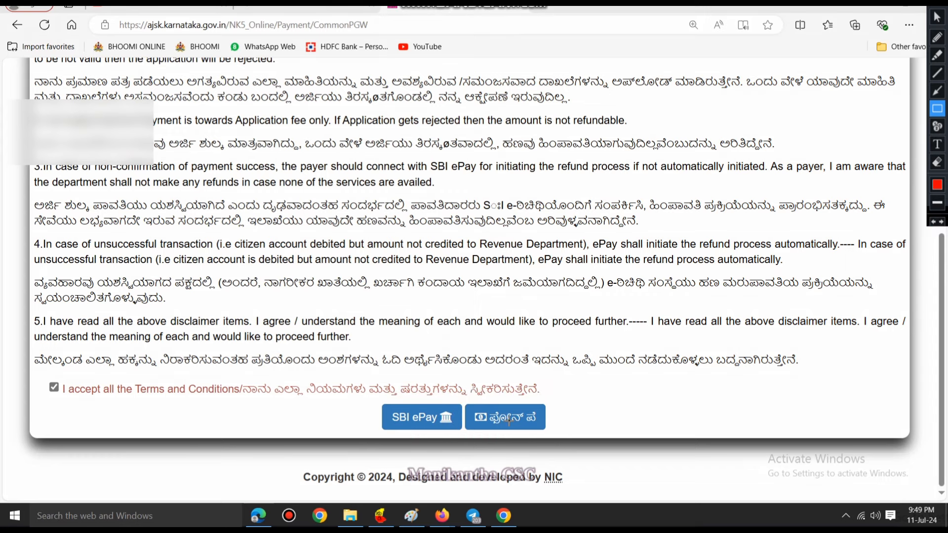
{"action": "left_click", "coordinate": [937, 17]}
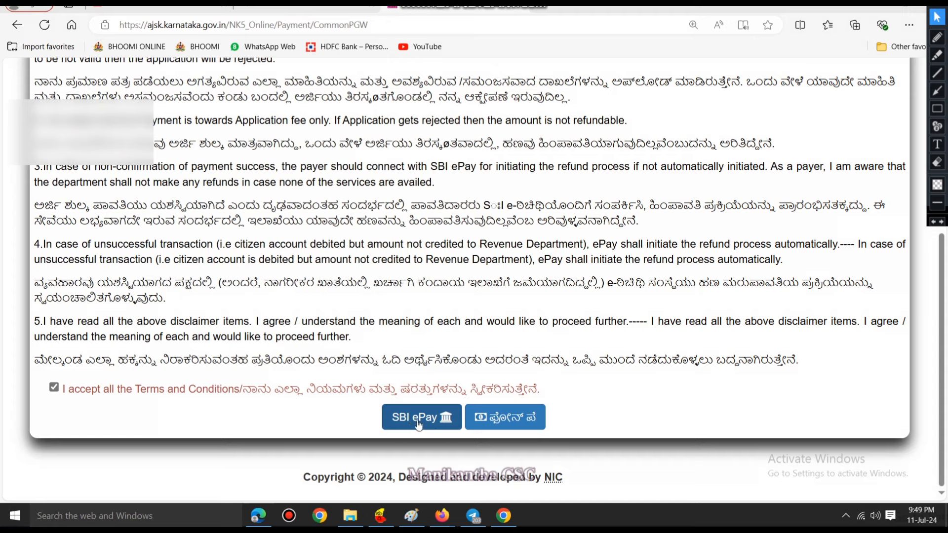
{"action": "left_click", "coordinate": [420, 419]}
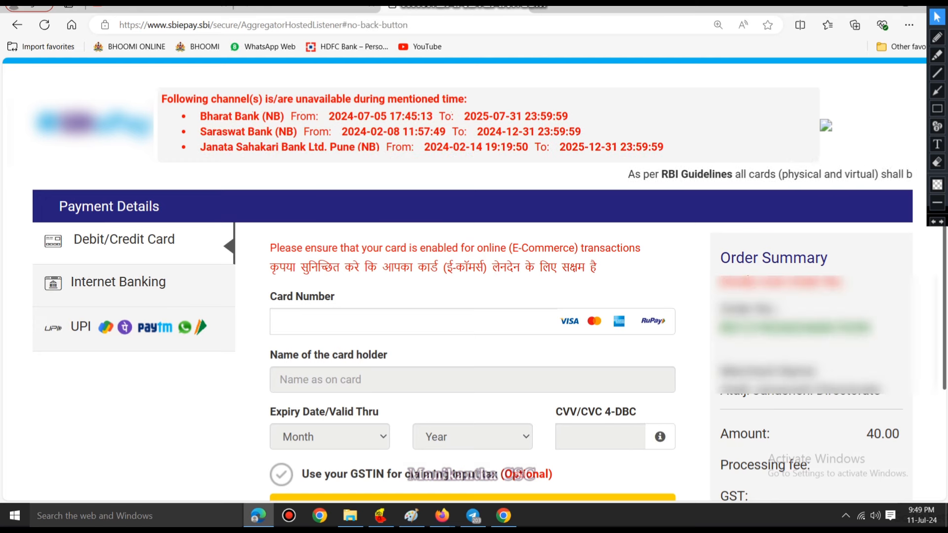
Mark the card and internet banking payment options with annotation boxes.
{"action": "left_click", "coordinate": [937, 108]}
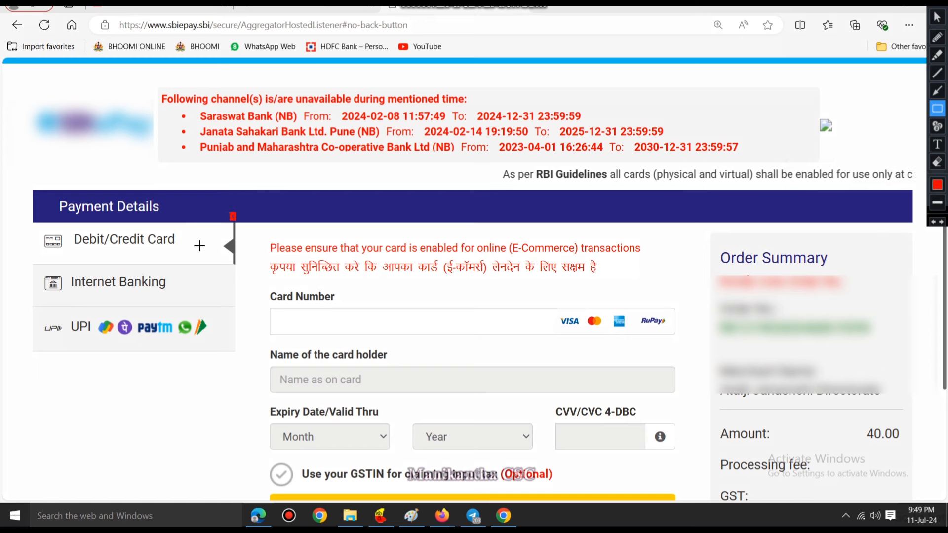
{"action": "mouse_move", "coordinate": [235, 213]}
{"action": "left_mouse_down"}
{"action": "mouse_move", "coordinate": [60, 261]}
{"action": "mouse_move", "coordinate": [42, 257]}
{"action": "left_mouse_up"}
{"action": "mouse_move", "coordinate": [191, 266]}
{"action": "left_mouse_down"}
{"action": "mouse_move", "coordinate": [174, 311]}
{"action": "mouse_move", "coordinate": [32, 302]}
{"action": "mouse_move", "coordinate": [200, 377]}
{"action": "mouse_move", "coordinate": [215, 354]}
{"action": "left_mouse_up"}
Pay the ₹40 fee by UPI QR code and clear the annotations.
{"action": "left_click", "coordinate": [937, 17]}
{"action": "left_click", "coordinate": [119, 327]}
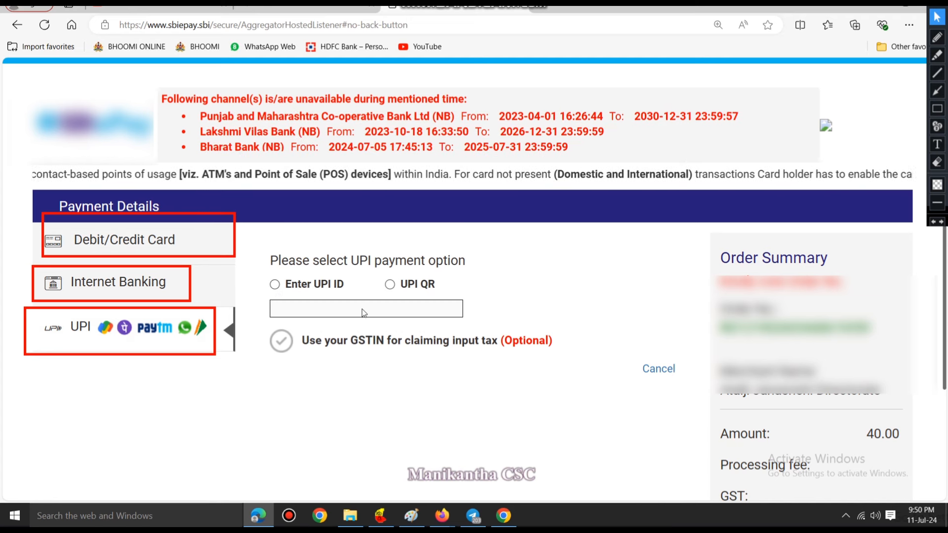
{"action": "left_click", "coordinate": [390, 285]}
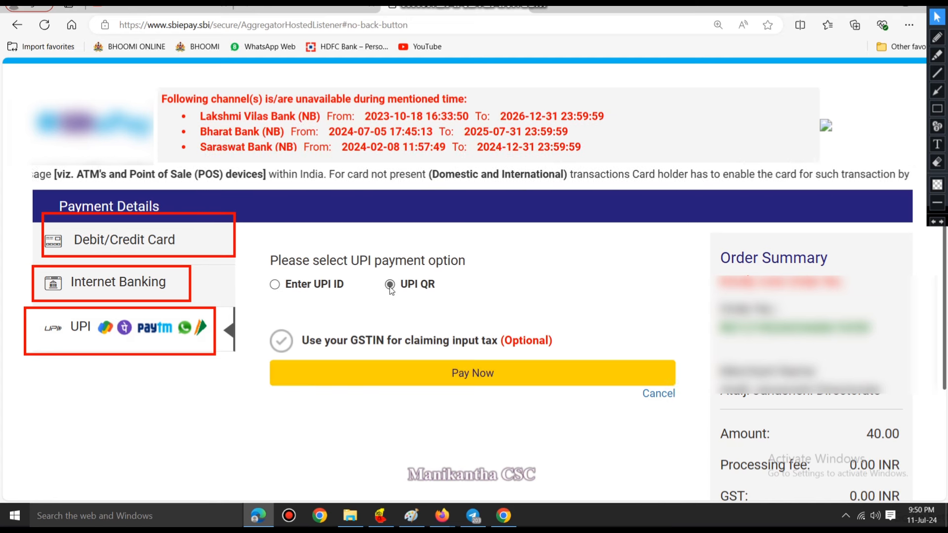
{"action": "left_click", "coordinate": [469, 375]}
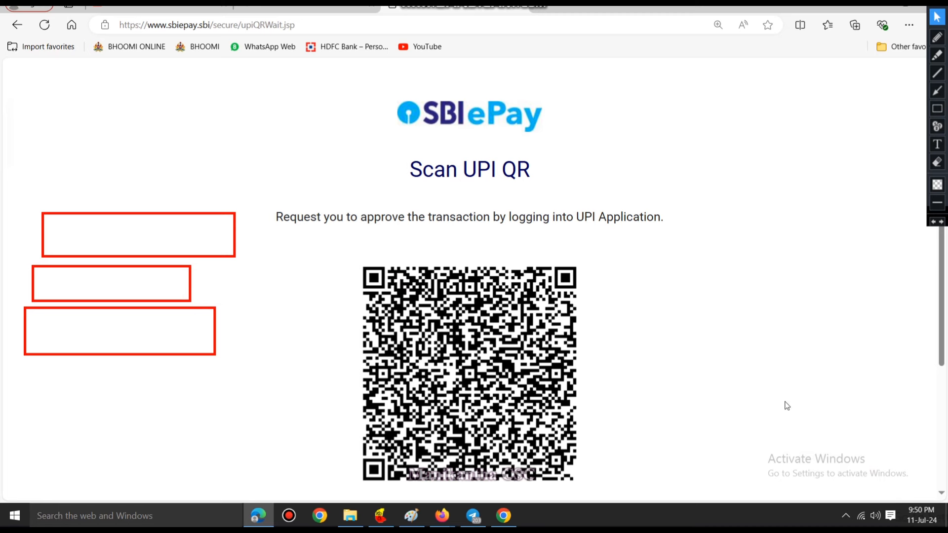
{"action": "left_click", "coordinate": [936, 224]}
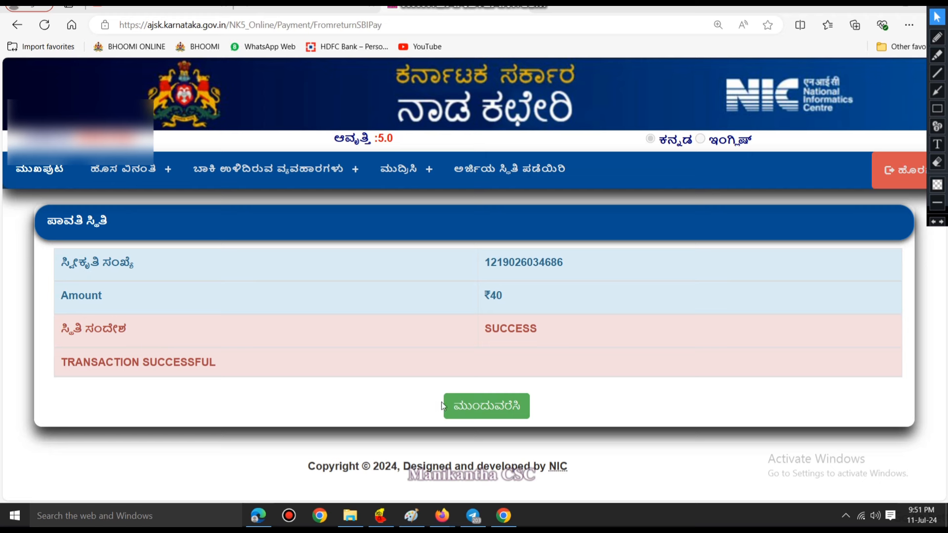
Continue past the successful payment, download the signed application PDF and open it.
{"action": "left_click", "coordinate": [500, 413]}
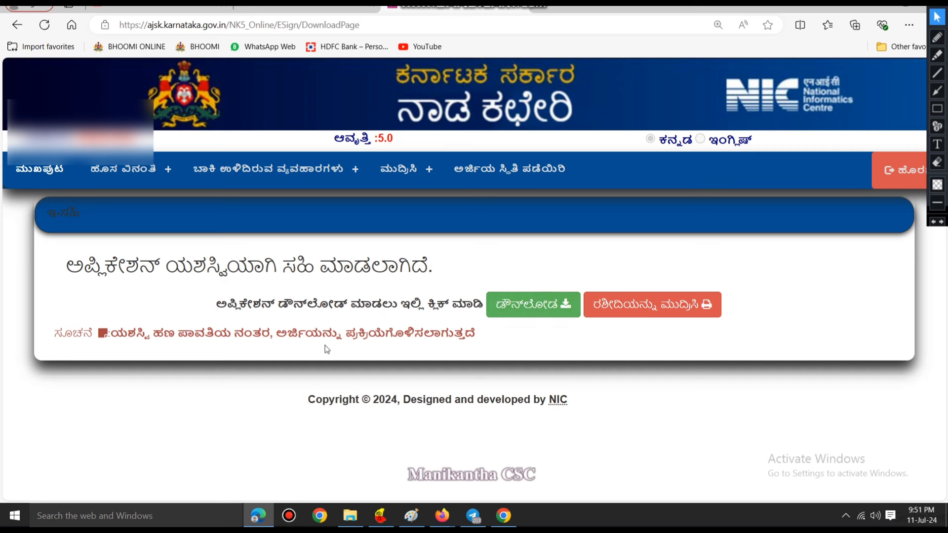
{"action": "left_click", "coordinate": [525, 306]}
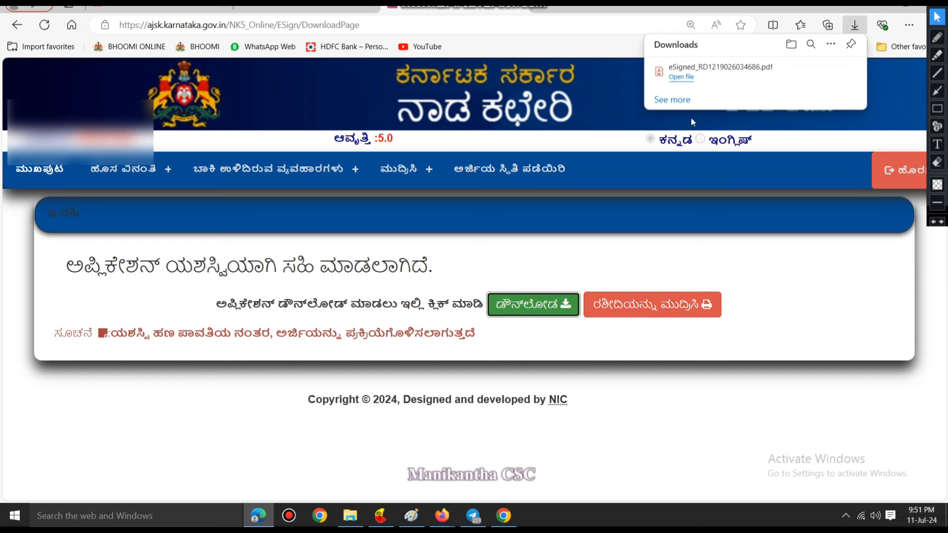
{"action": "left_click", "coordinate": [681, 77]}
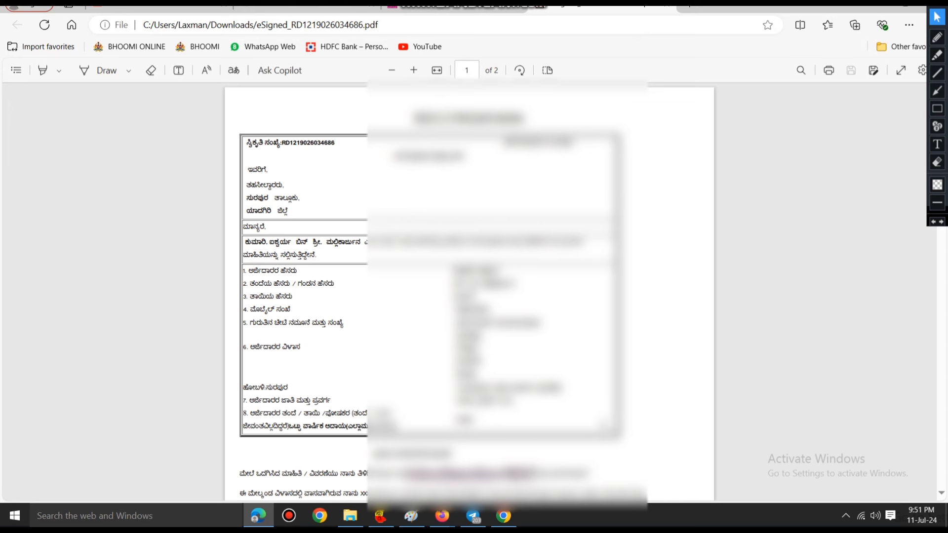
Scroll through both PDF pages, then switch back to the ajsk.karnataka.gov.in tab.
{"action": "scroll", "coordinate": [469, 291], "scroll_direction": "down", "scroll_amount": 8}
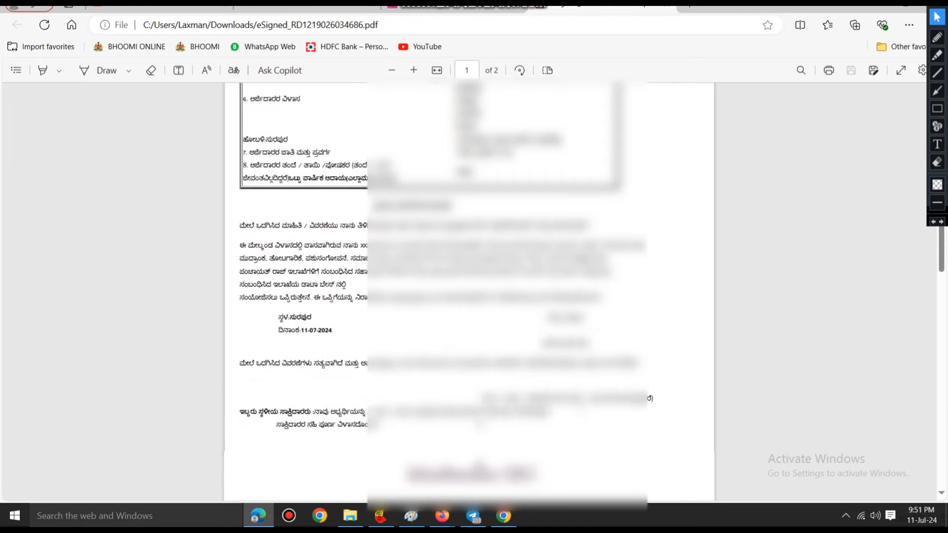
{"action": "scroll", "coordinate": [469, 291], "scroll_direction": "down", "scroll_amount": 5}
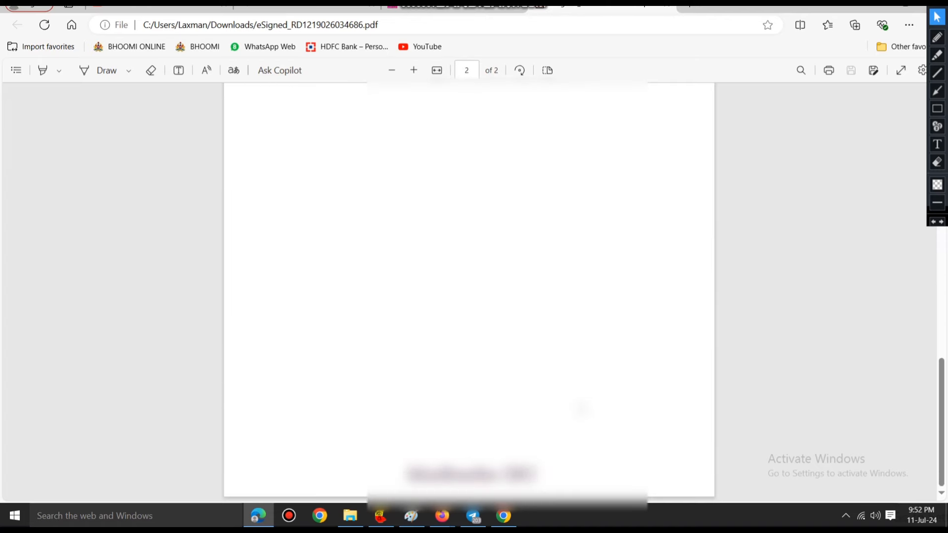
{"action": "scroll", "coordinate": [469, 291], "scroll_direction": "up", "scroll_amount": 10}
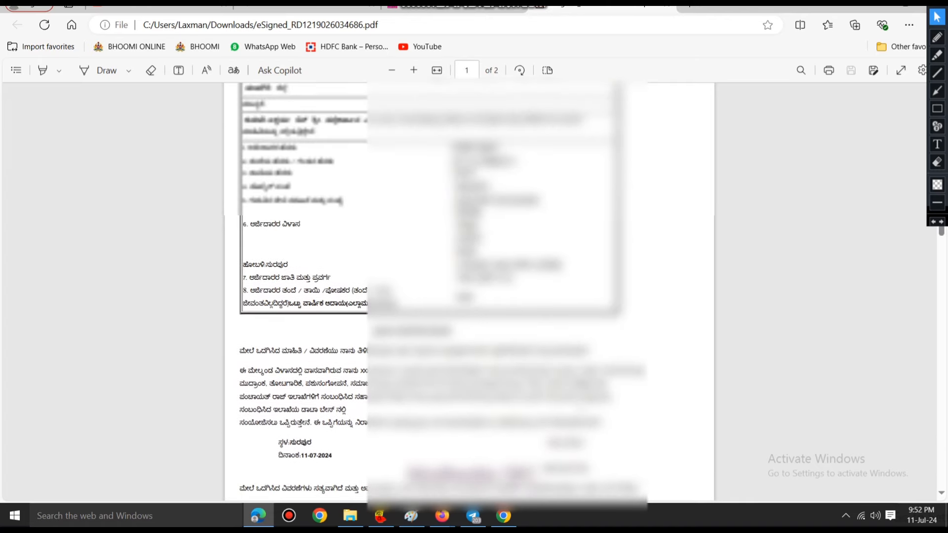
{"action": "scroll", "coordinate": [469, 292], "scroll_direction": "down", "scroll_amount": 3}
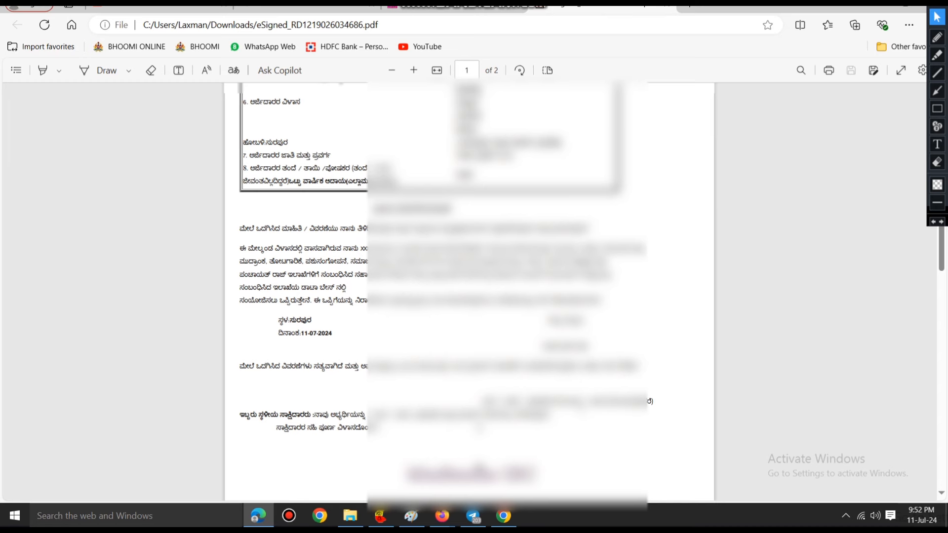
{"action": "scroll", "coordinate": [469, 291], "scroll_direction": "up", "scroll_amount": 6}
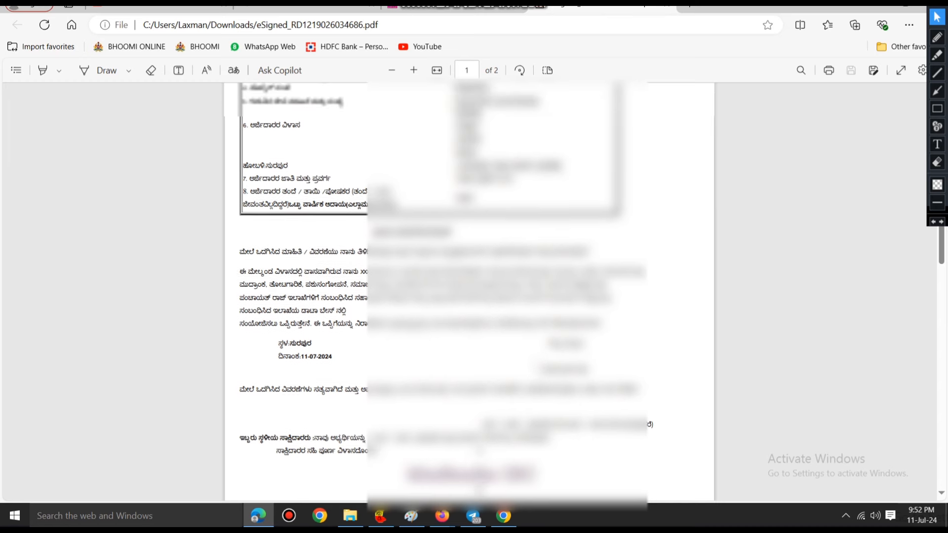
{"action": "scroll", "coordinate": [469, 291], "scroll_direction": "down", "scroll_amount": 6}
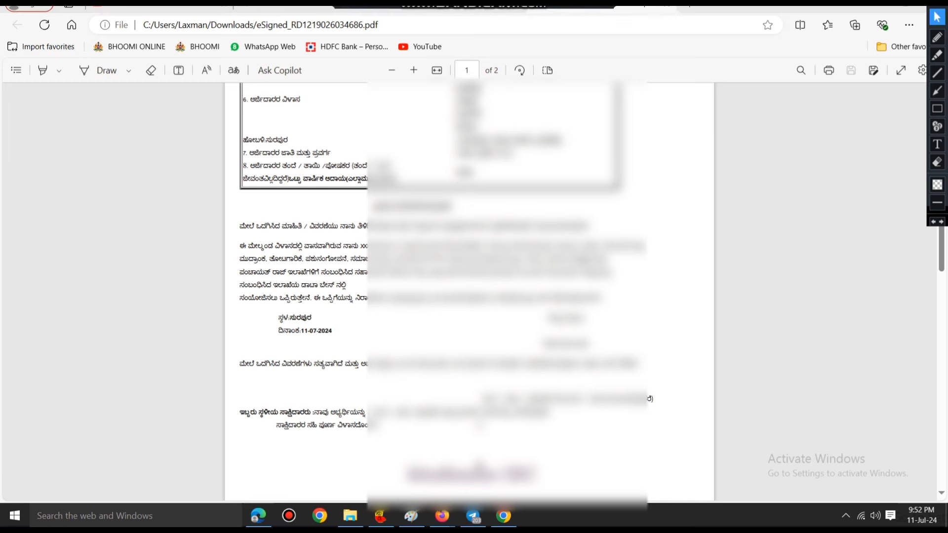
{"action": "left_click", "coordinate": [473, 10]}
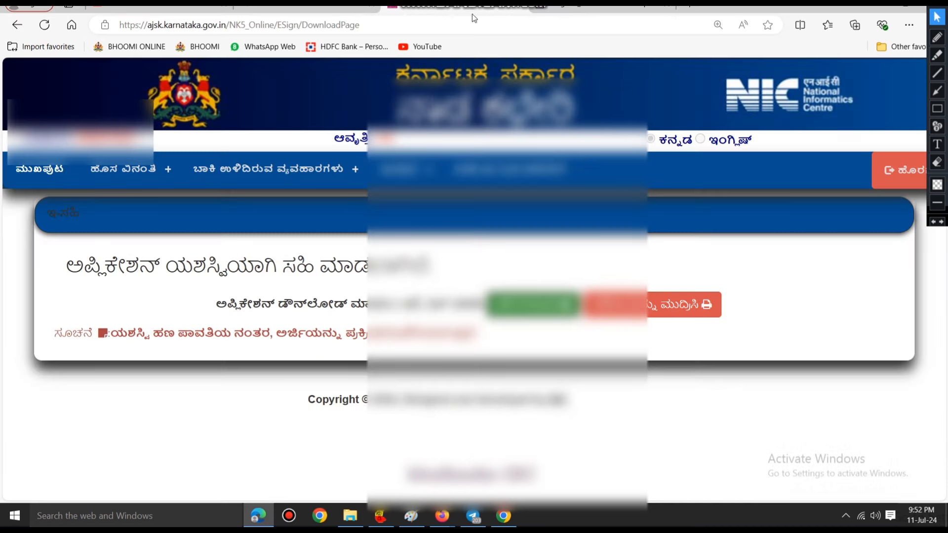